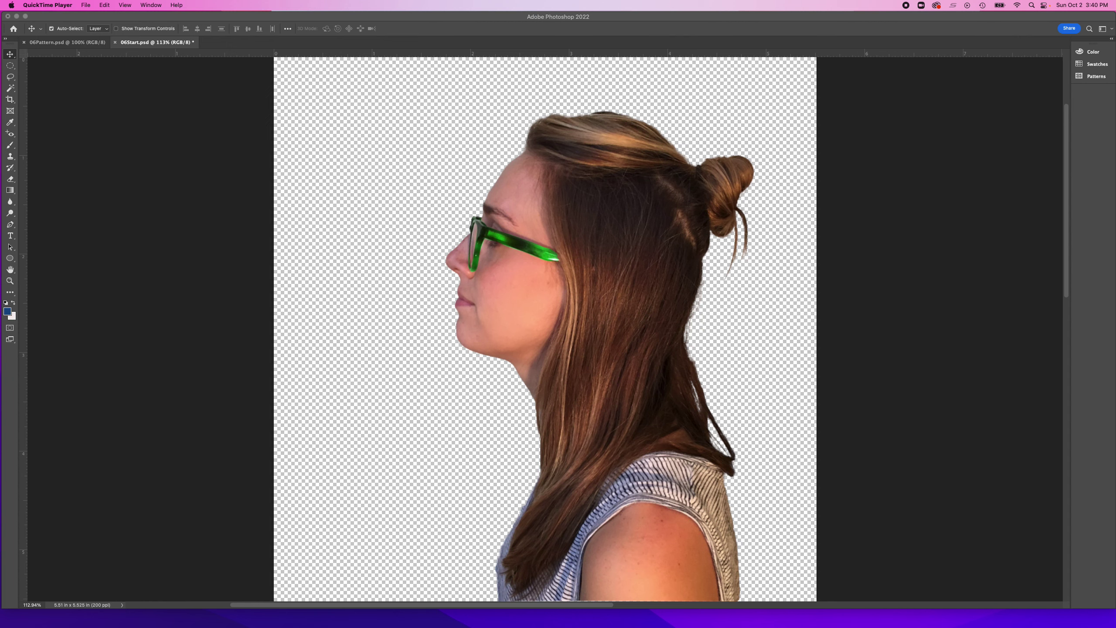
Compare the image before and after the puppet warp in History, ending on the warped state.
{"action": "left_click", "coordinate": [348, 289]}
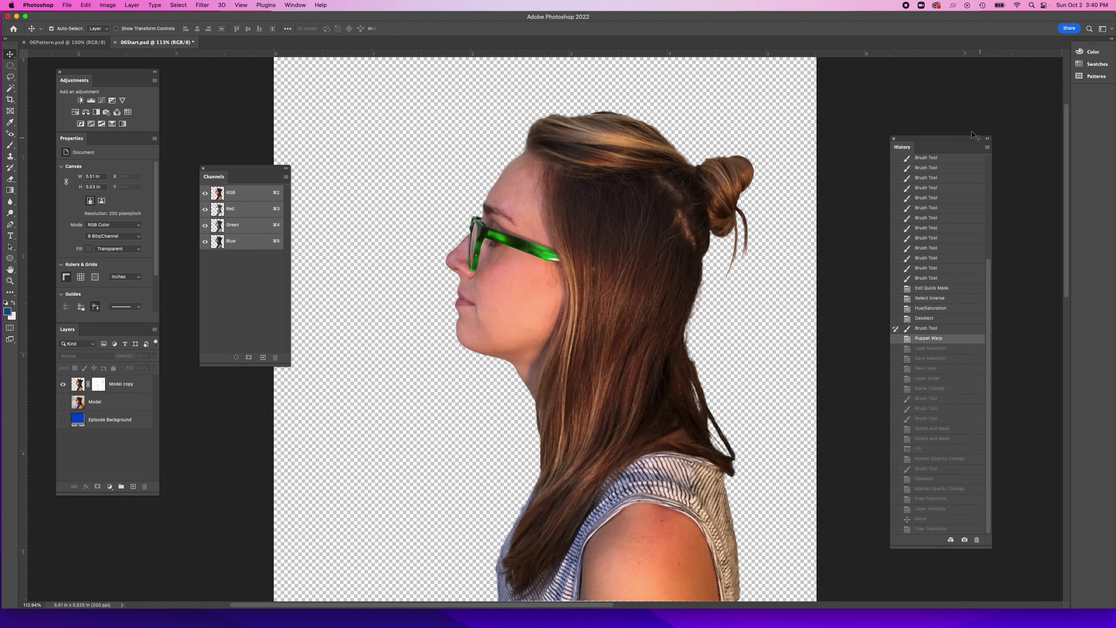
{"action": "left_click_drag", "start_coordinate": [933, 143], "coordinate": [381, 156]}
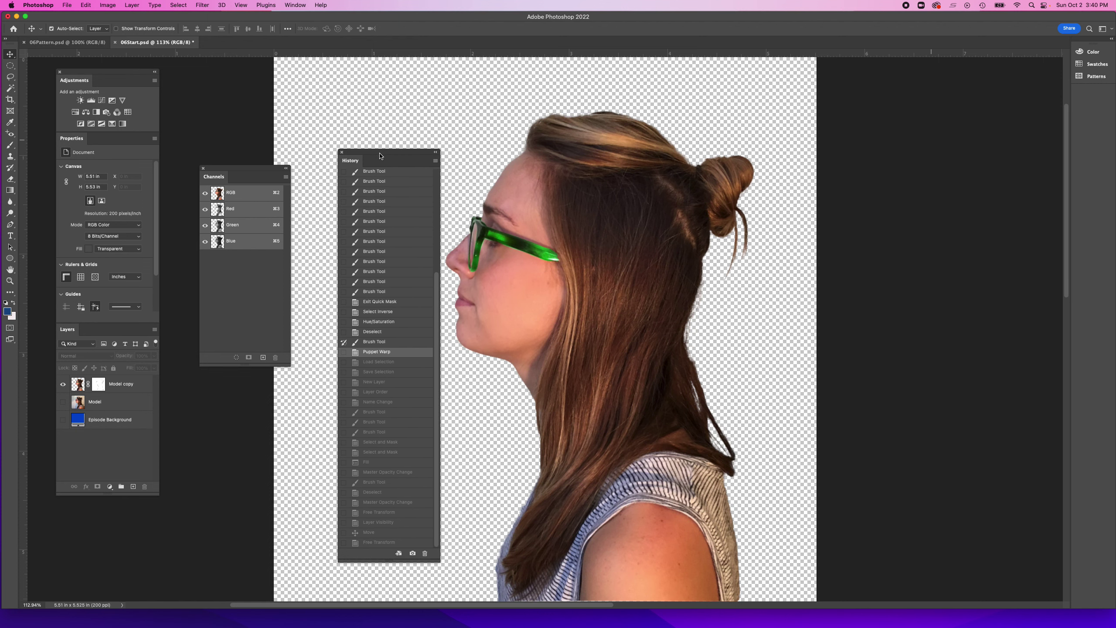
{"action": "left_click", "coordinate": [388, 342]}
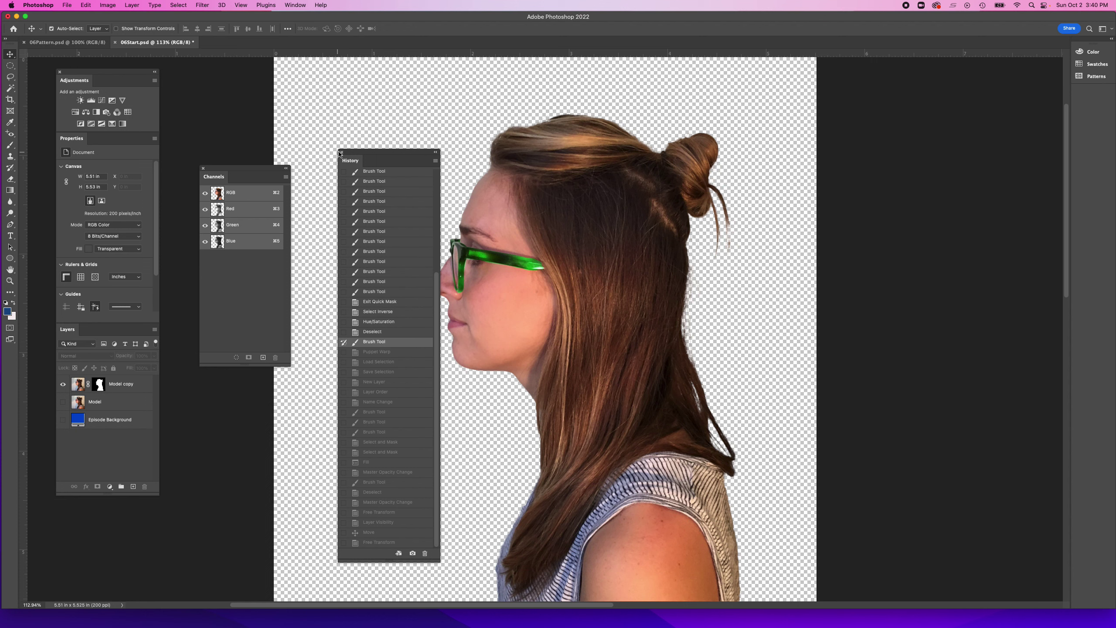
{"action": "left_click_drag", "start_coordinate": [359, 154], "coordinate": [805, 110]}
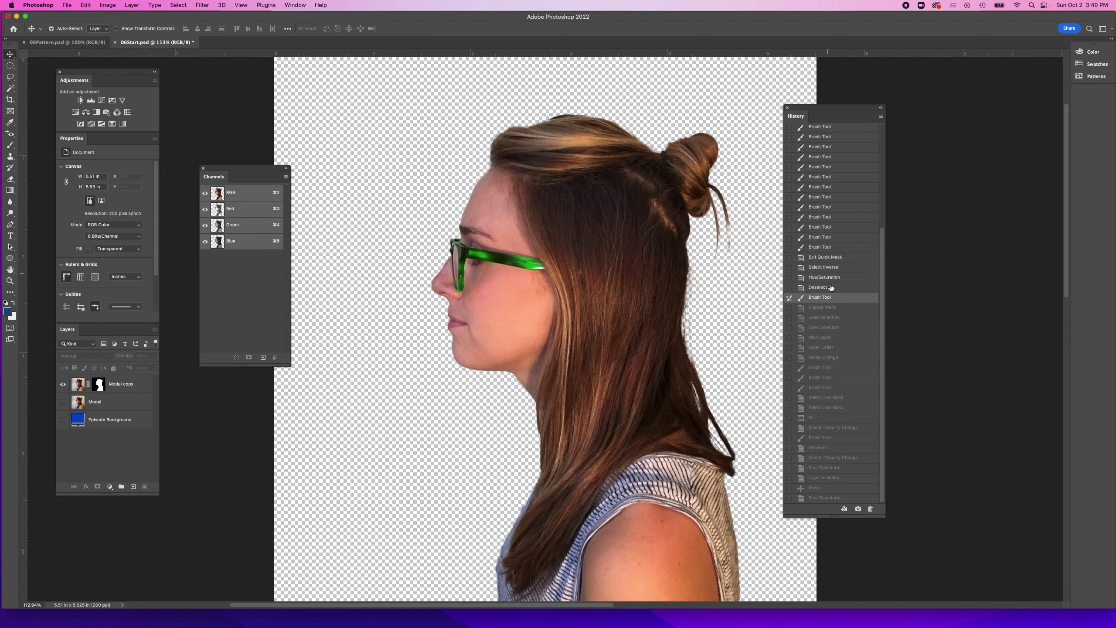
{"action": "left_click", "coordinate": [821, 306]}
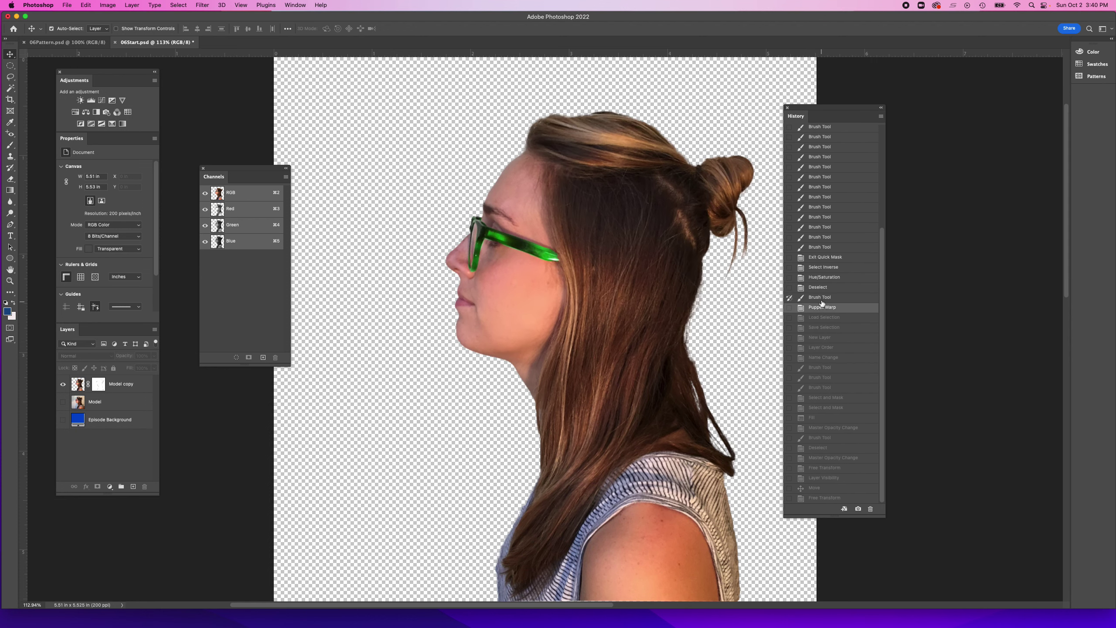
{"action": "left_click", "coordinate": [821, 298]}
{"action": "left_click", "coordinate": [824, 308]}
{"action": "left_click", "coordinate": [824, 299]}
{"action": "left_click", "coordinate": [825, 311]}
{"action": "left_click_drag", "start_coordinate": [806, 111], "coordinate": [808, 111]}
{"action": "left_click", "coordinate": [789, 108]}
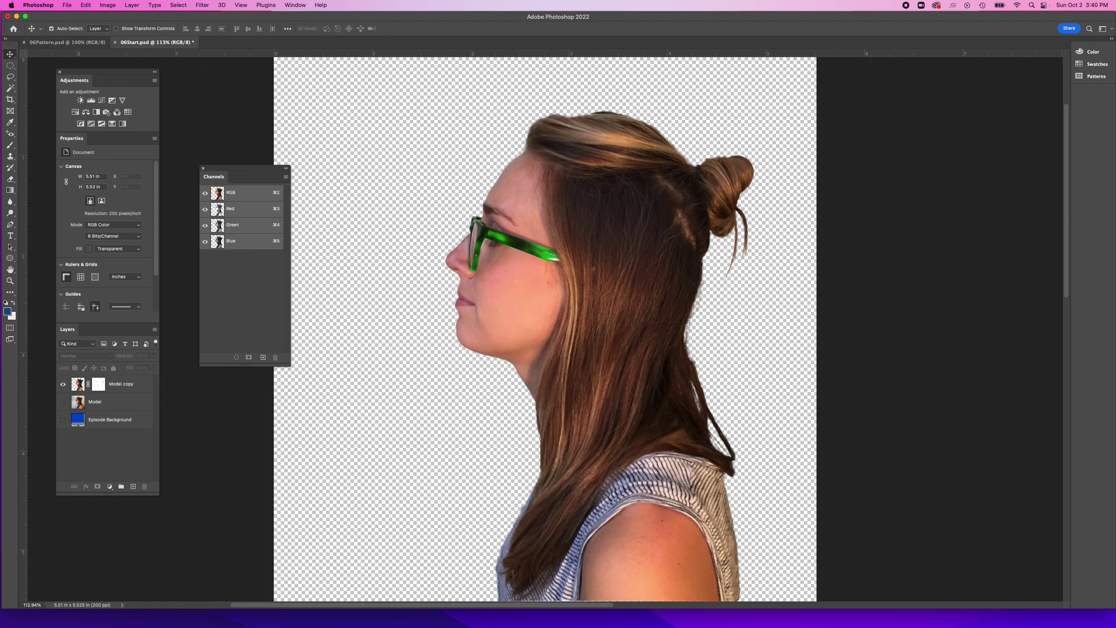
Load the Model copy layer's pixels as a selection and make Model copy the active layer.
{"action": "left_click", "coordinate": [179, 5]}
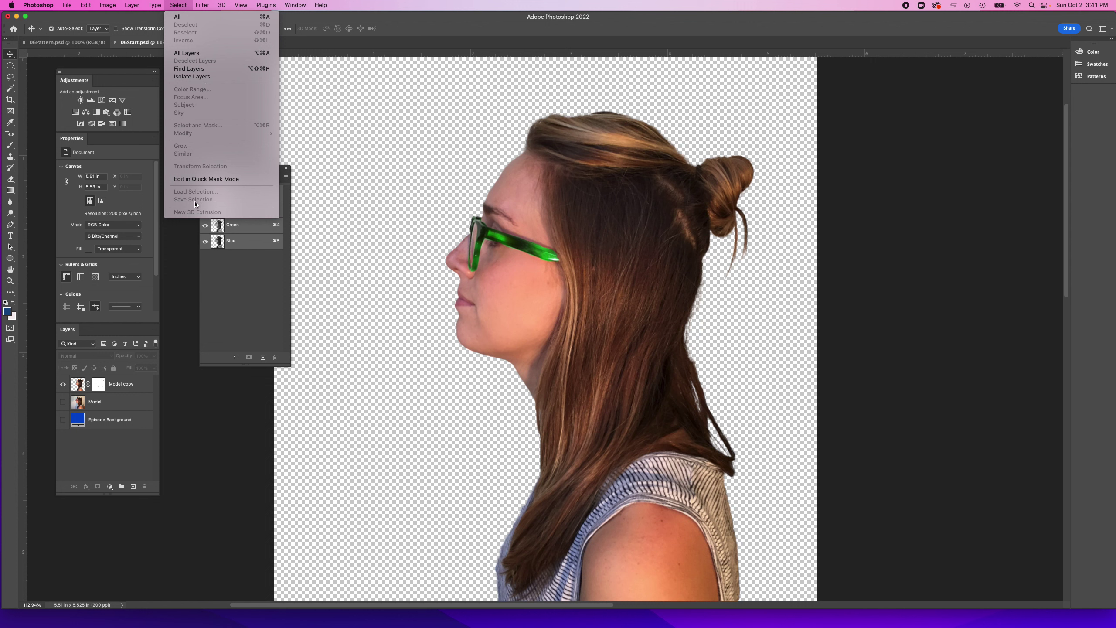
{"action": "key", "text": "Escape"}
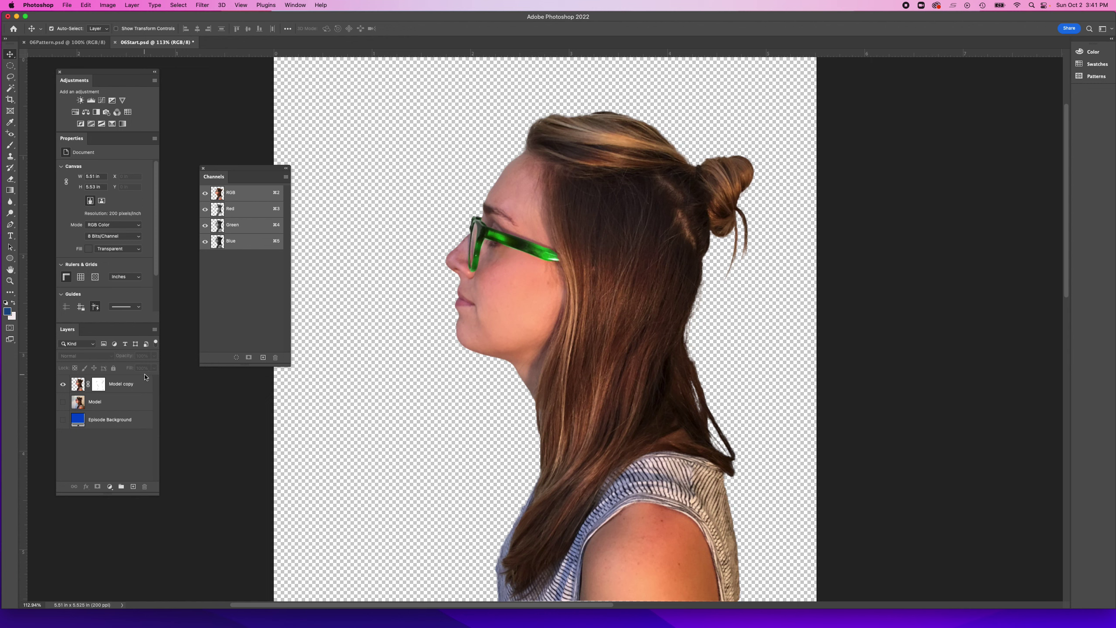
{"action": "left_click", "coordinate": [78, 384], "text": "super"}
{"action": "left_click", "coordinate": [118, 387]}
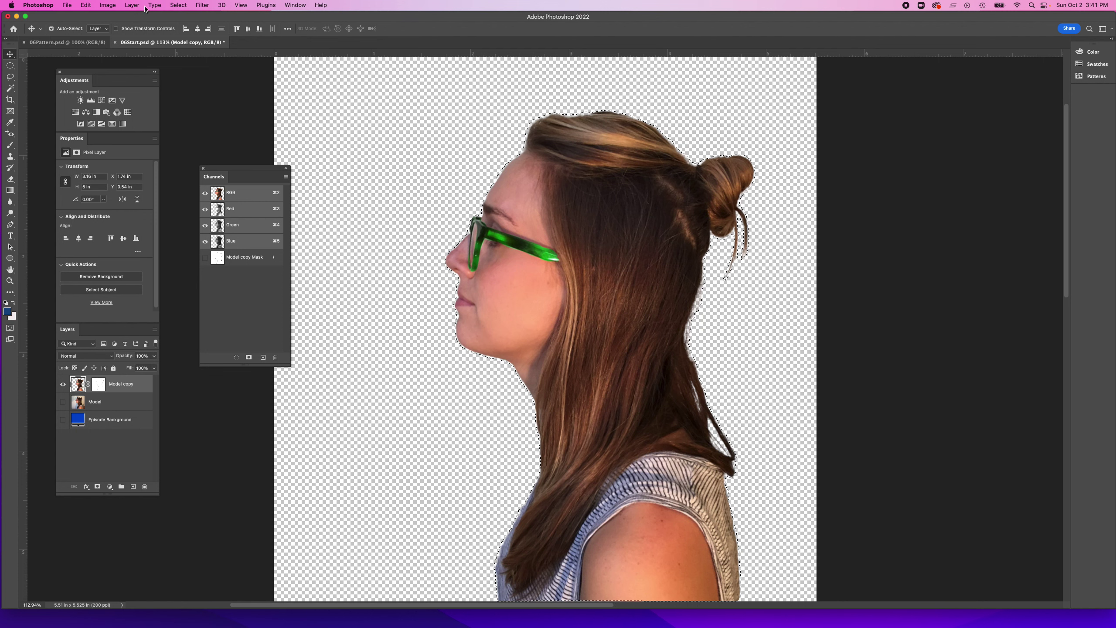
Save the current selection via Select > Save Selection as a new channel named 'Model OUtline'.
{"action": "left_click", "coordinate": [178, 5]}
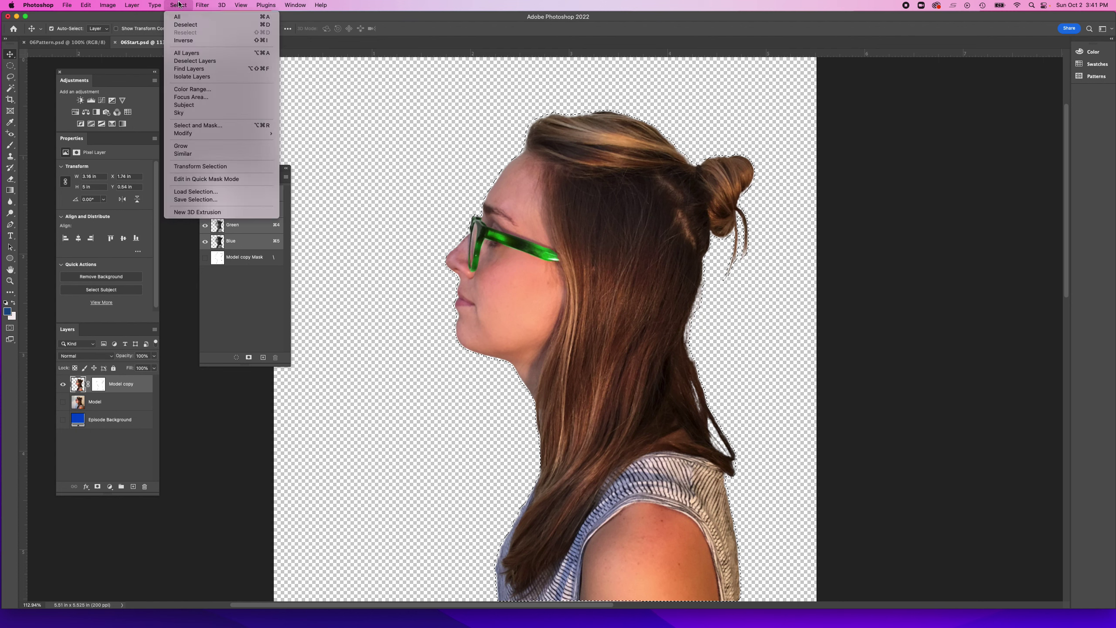
{"action": "left_click", "coordinate": [202, 201]}
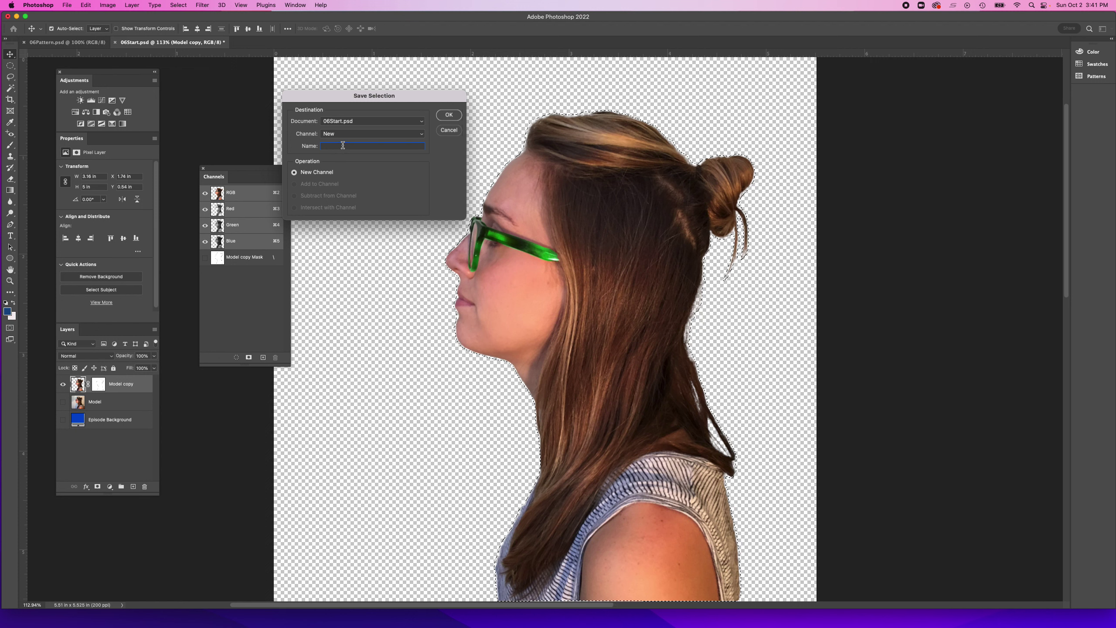
{"action": "type", "text": "Model OUtline"}
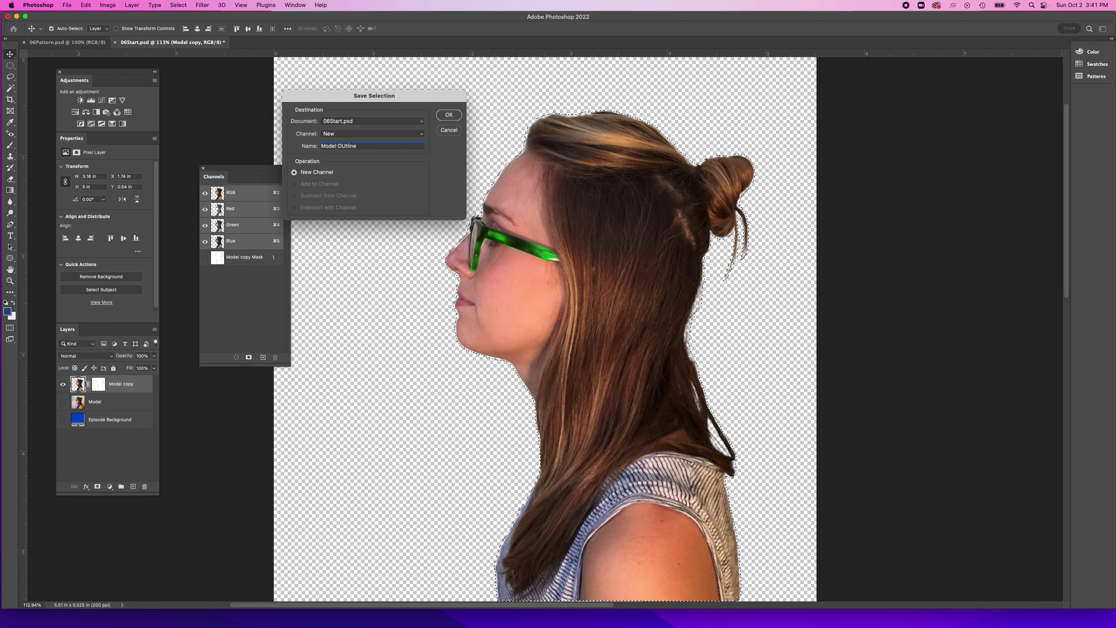
{"action": "left_click", "coordinate": [448, 115]}
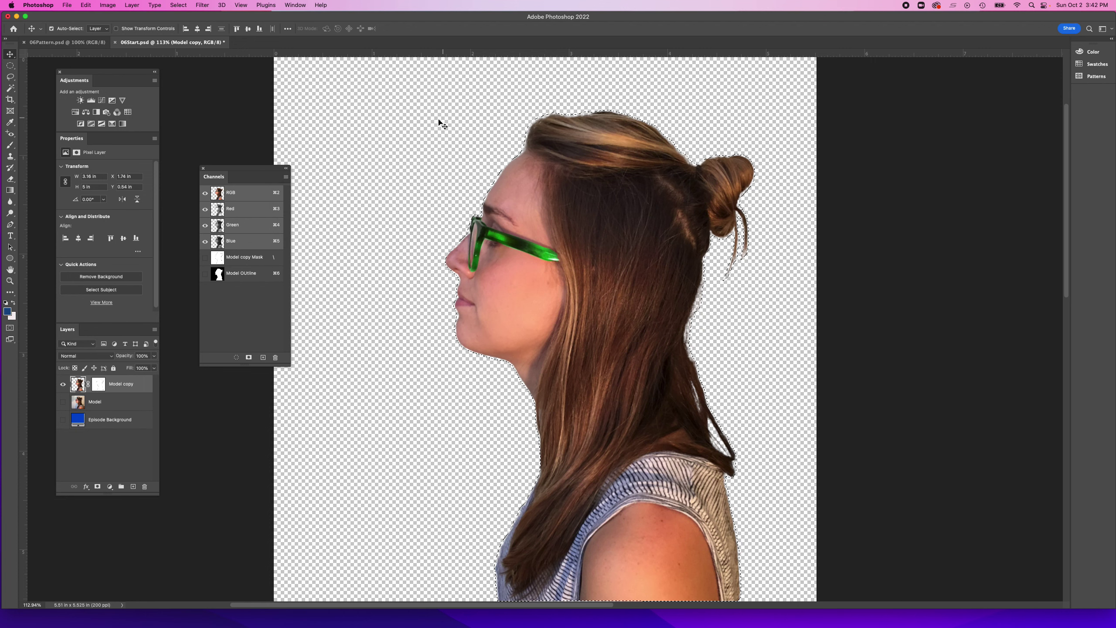
{"action": "left_click_drag", "start_coordinate": [242, 169], "coordinate": [217, 169]}
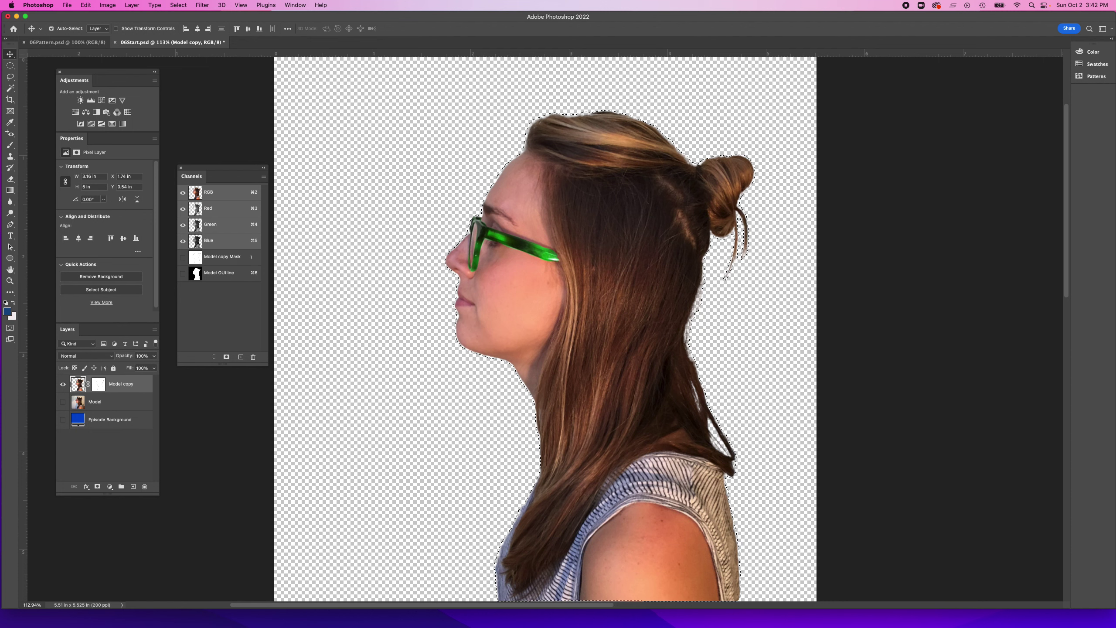
Create a new layer named 'Shadow' and place it directly below Model copy.
{"action": "left_click", "coordinate": [133, 487]}
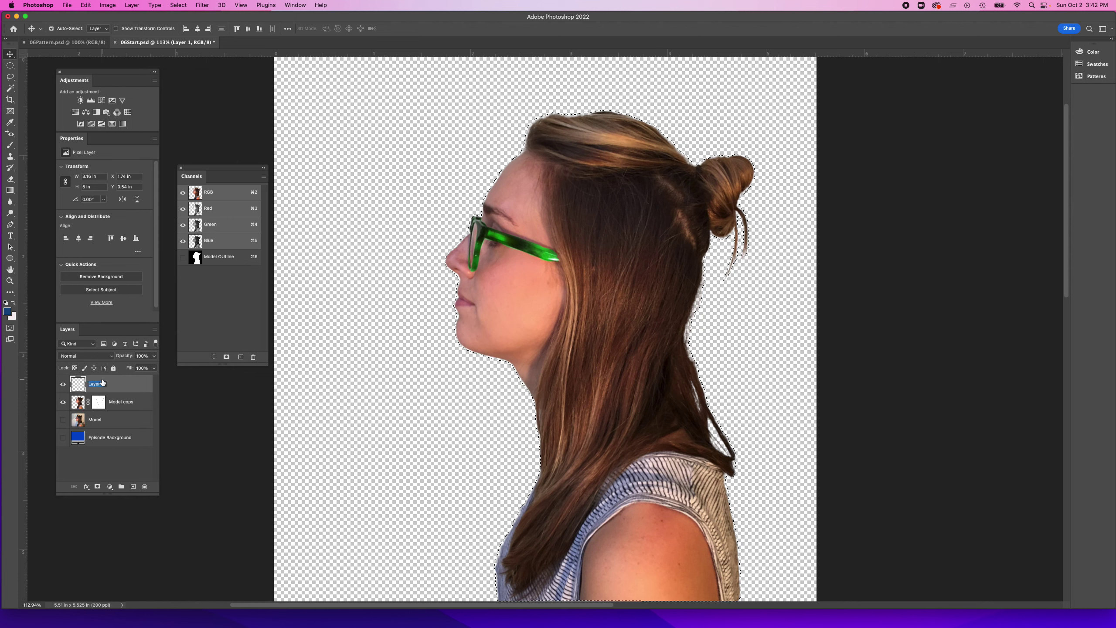
{"action": "type", "text": "Shadow"}
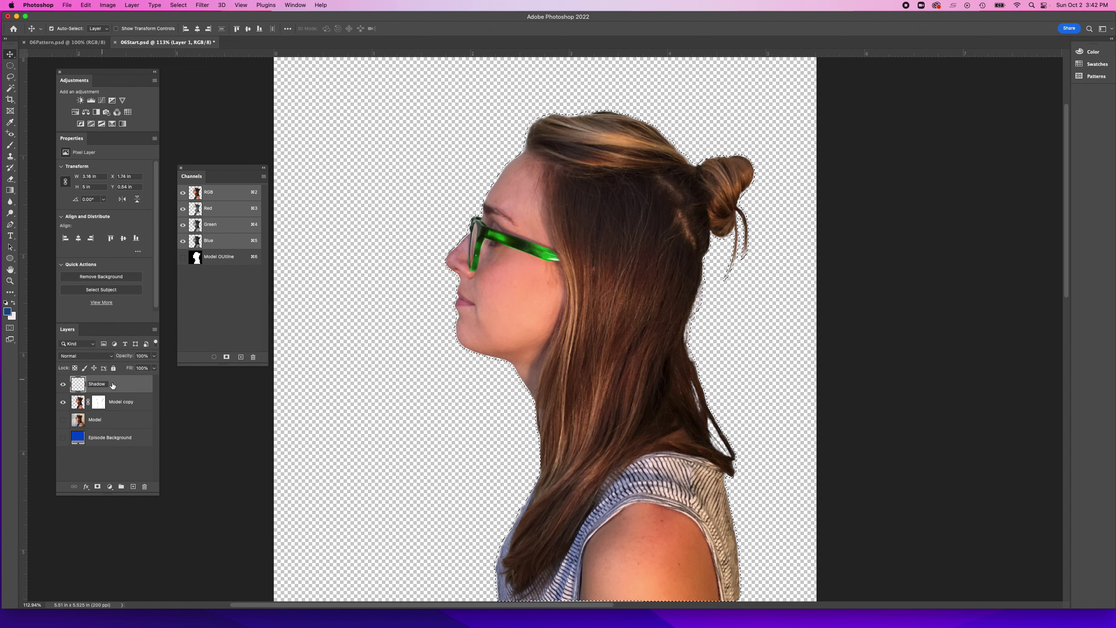
{"action": "left_click_drag", "start_coordinate": [114, 387], "coordinate": [109, 411]}
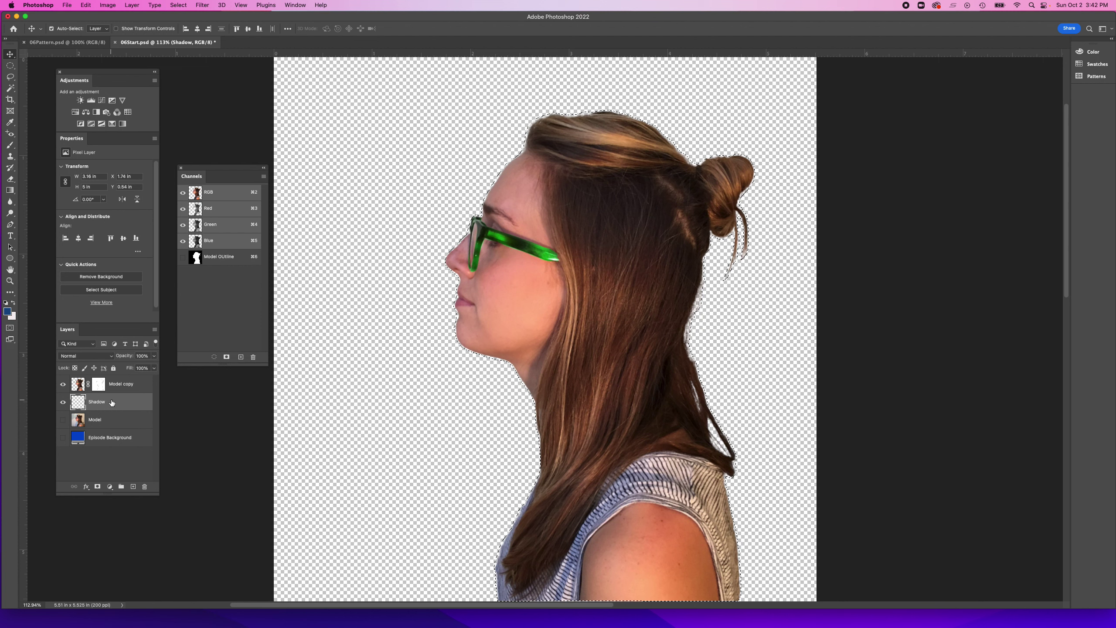
In Select and Mask, set Shift Edge to 36% and output the result to Selection.
{"action": "left_click", "coordinate": [178, 5]}
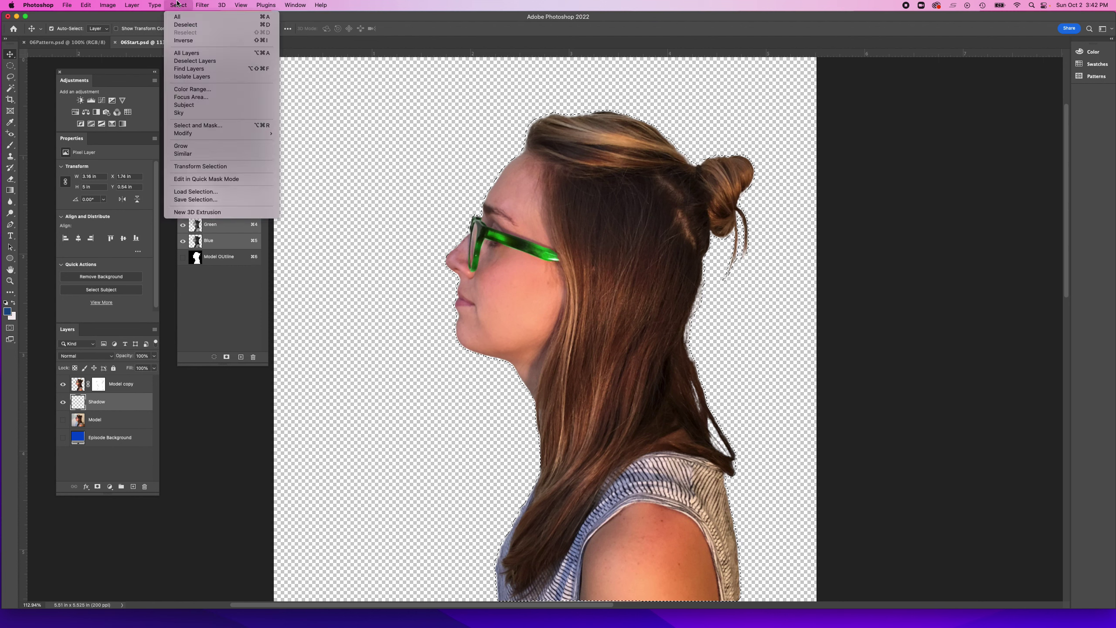
{"action": "left_click", "coordinate": [205, 126]}
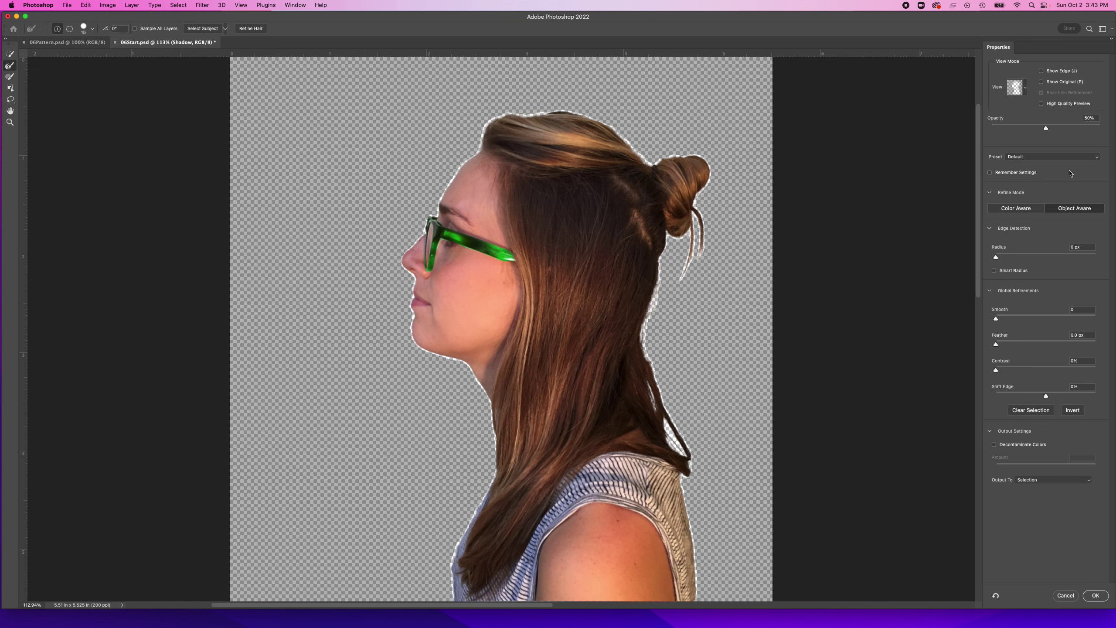
{"action": "left_click", "coordinate": [1025, 88]}
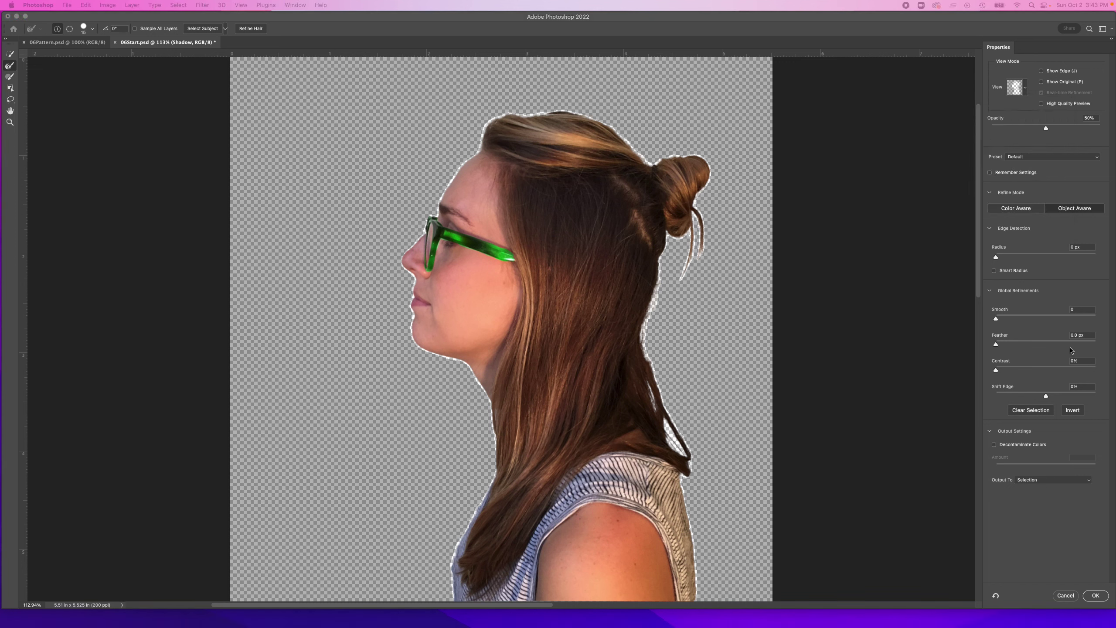
{"action": "left_click", "coordinate": [1088, 386]}
{"action": "type", "text": "36"}
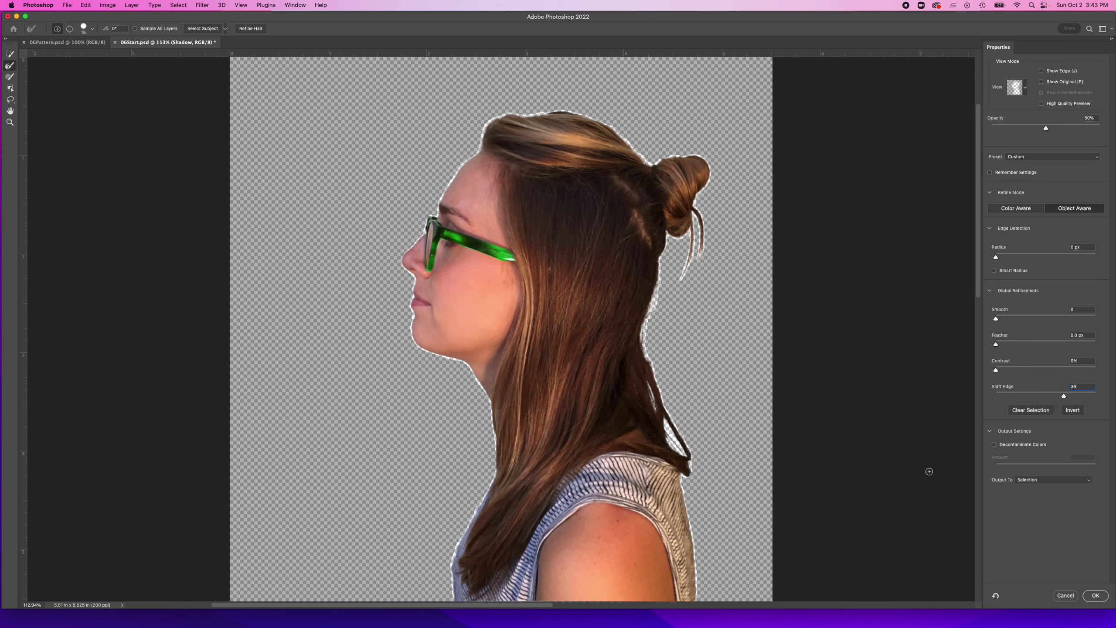
{"action": "left_click", "coordinate": [1056, 480]}
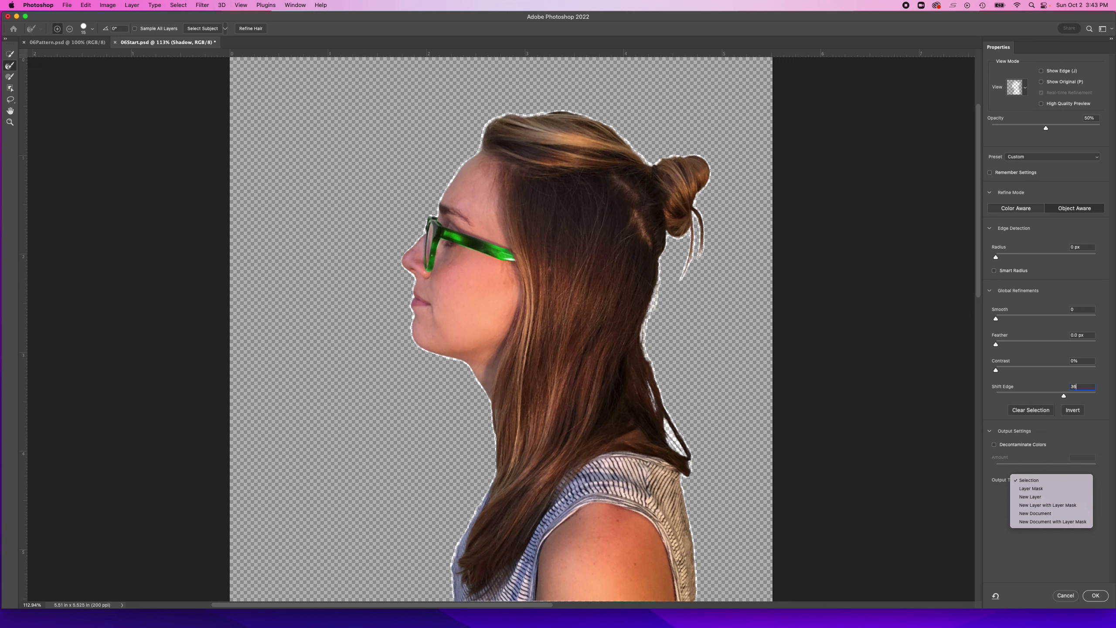
{"action": "left_click", "coordinate": [1094, 594]}
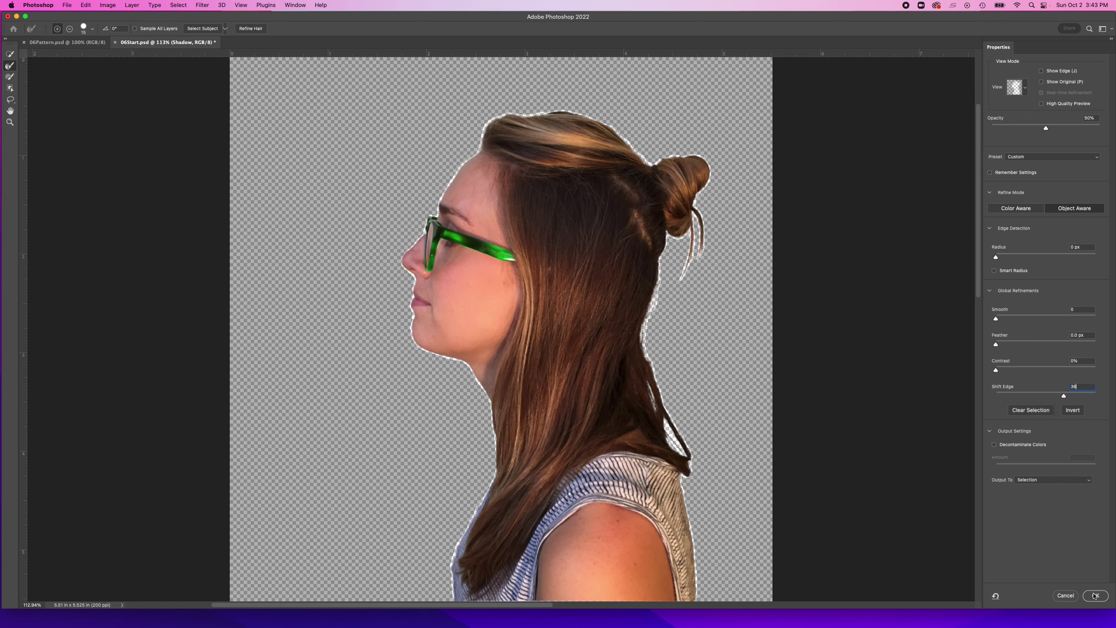
{"action": "left_click", "coordinate": [1096, 596]}
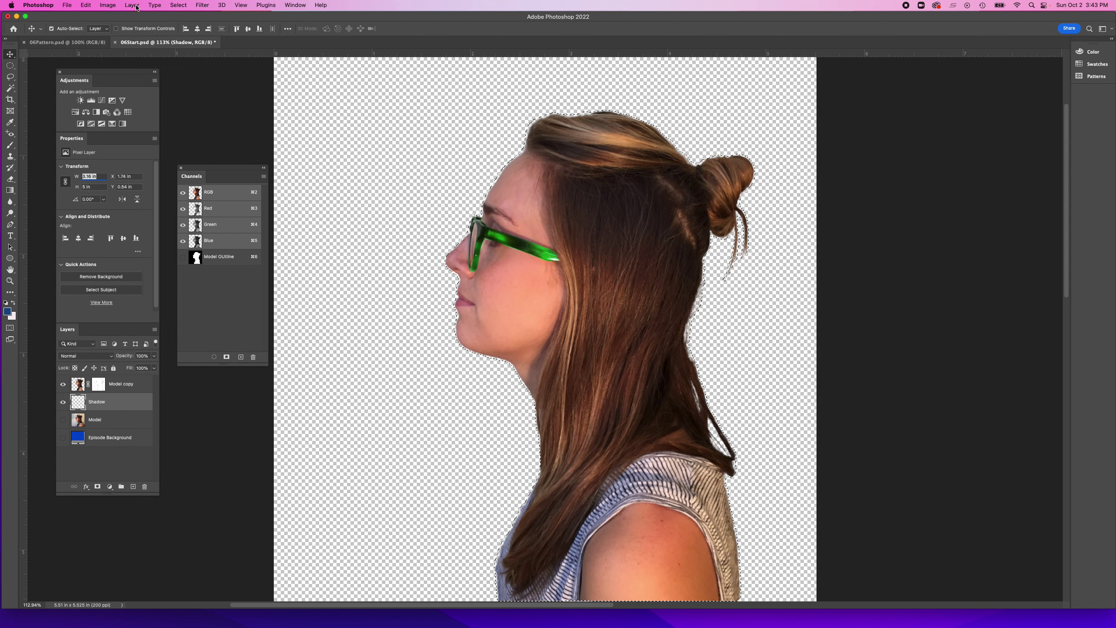
Fill the selection on the Shadow layer with Black at 100%, then toggle Model copy to check.
{"action": "left_click", "coordinate": [84, 4]}
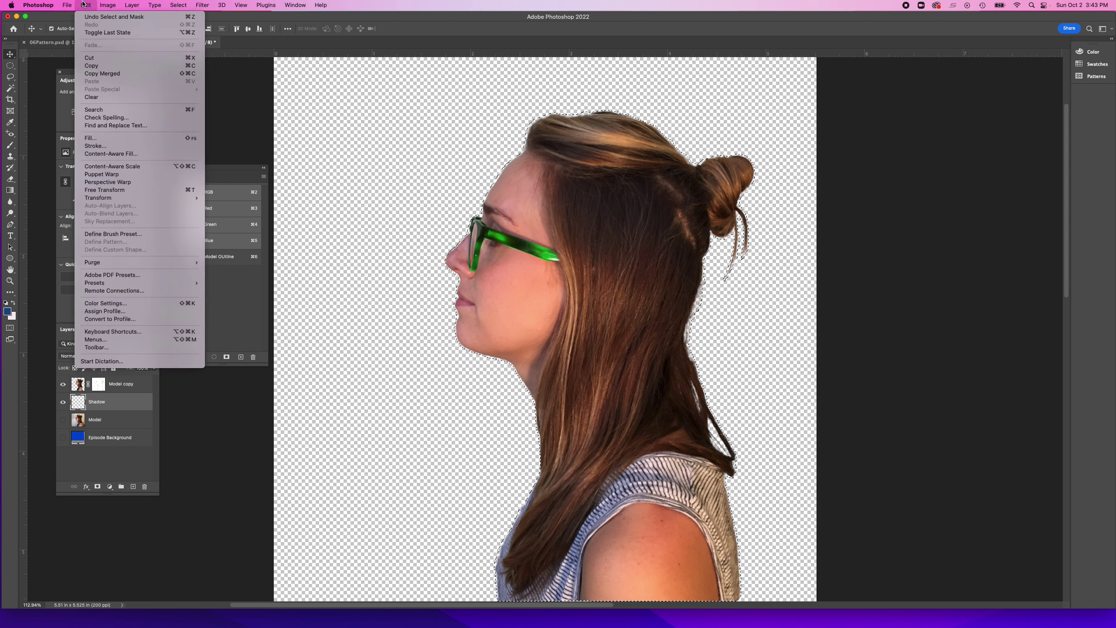
{"action": "left_click", "coordinate": [89, 140]}
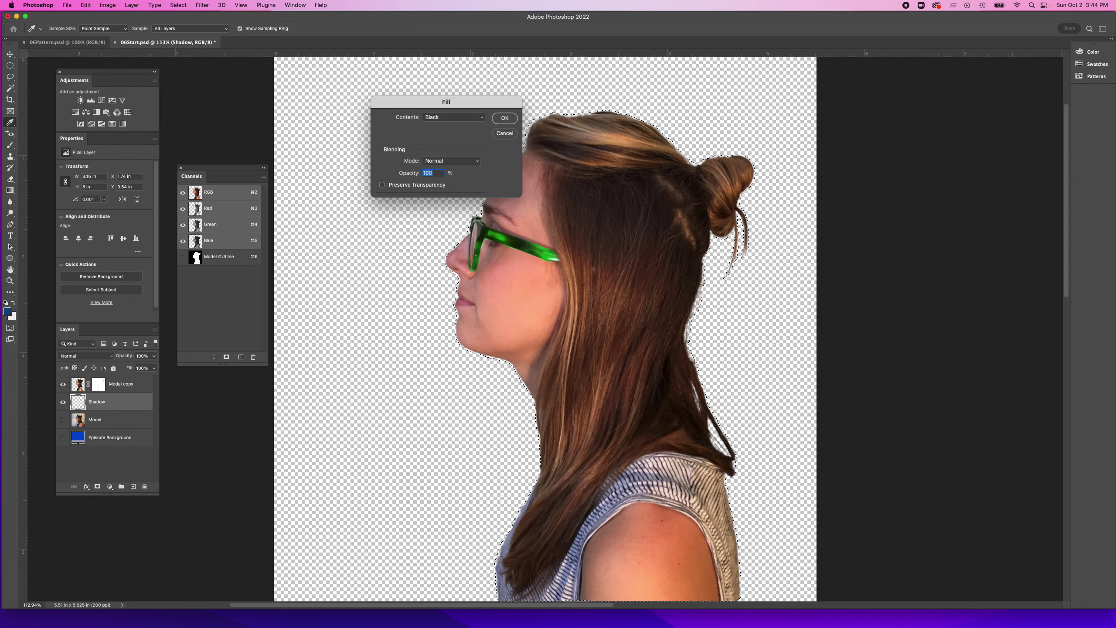
{"action": "left_click", "coordinate": [505, 118]}
{"action": "key", "text": "v"}
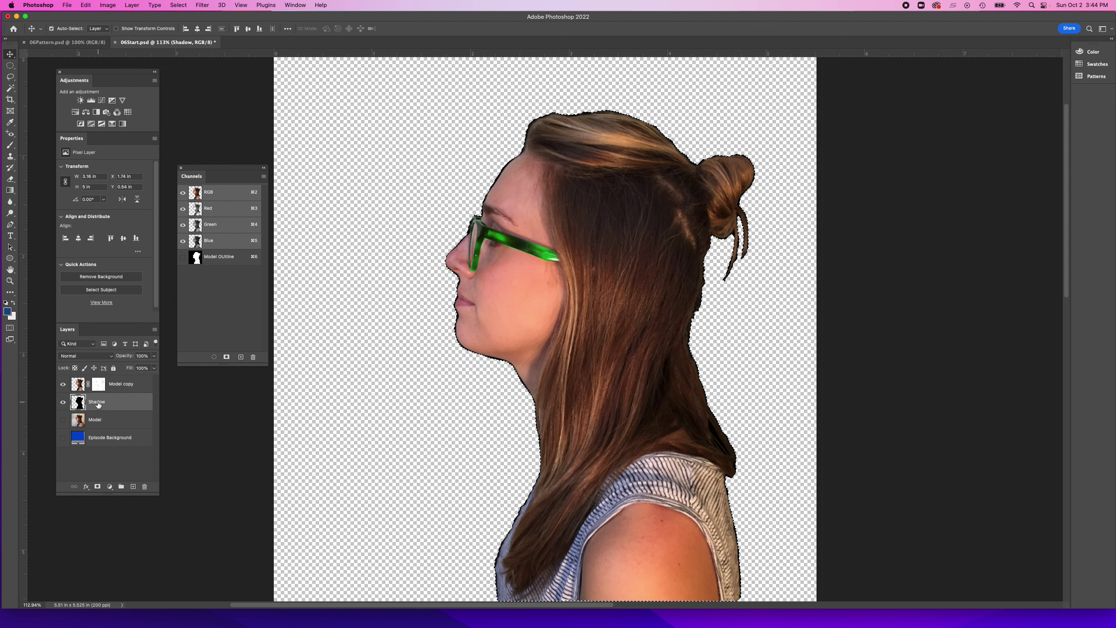
{"action": "left_click", "coordinate": [62, 385]}
{"action": "left_click", "coordinate": [62, 384]}
Reduce the black Shadow layer's opacity to 30% in the Layers panel.
{"action": "left_click", "coordinate": [154, 368]}
{"action": "left_click_drag", "start_coordinate": [155, 368], "coordinate": [126, 368]}
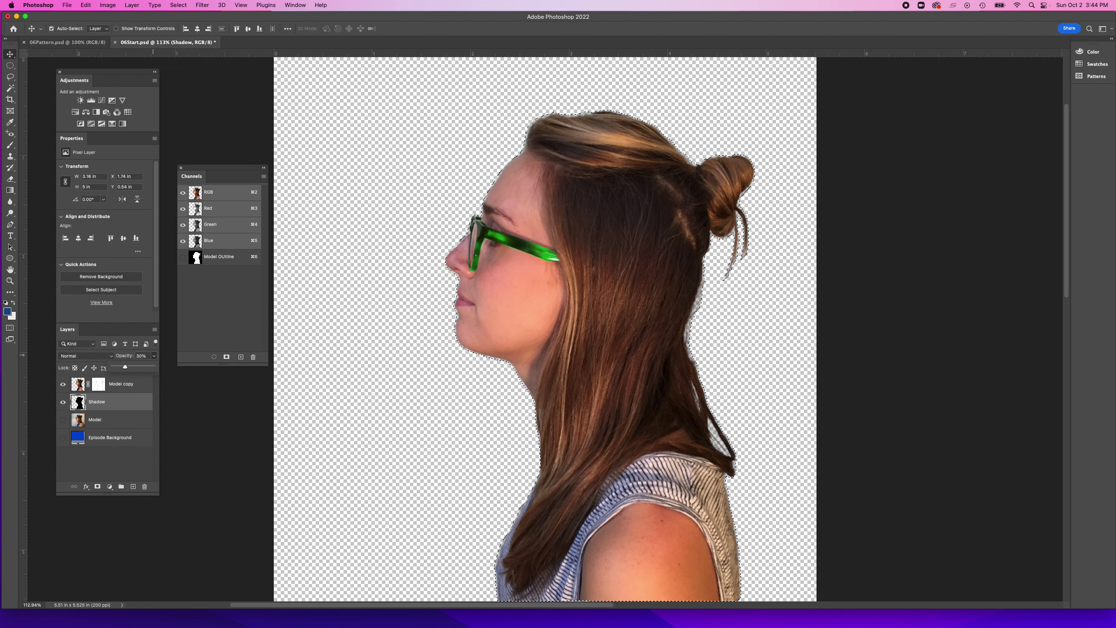
{"action": "left_click", "coordinate": [96, 401]}
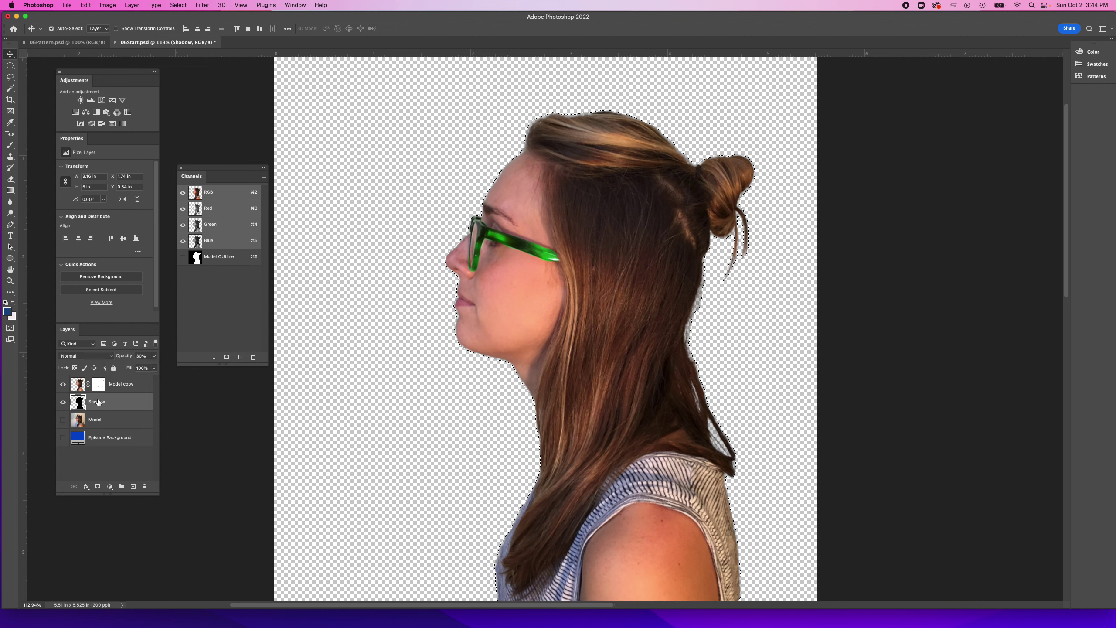
Rotate the Shadow silhouette about -13° with Edit > Transform > Rotate, shift it left, and commit.
{"action": "left_click", "coordinate": [85, 5]}
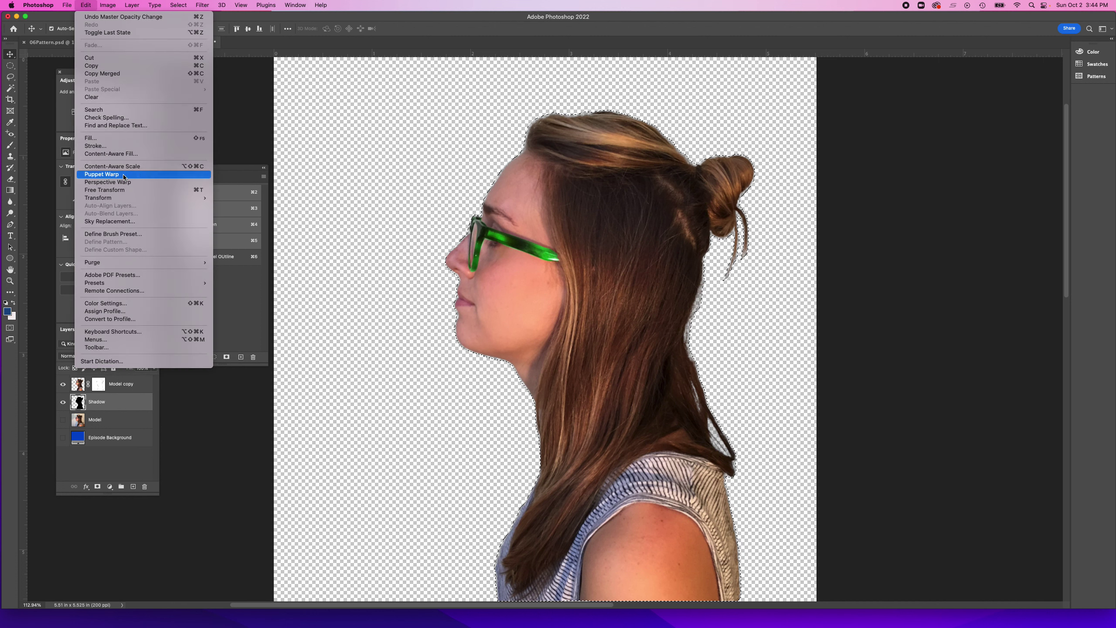
{"action": "mouse_move", "coordinate": [124, 202]}
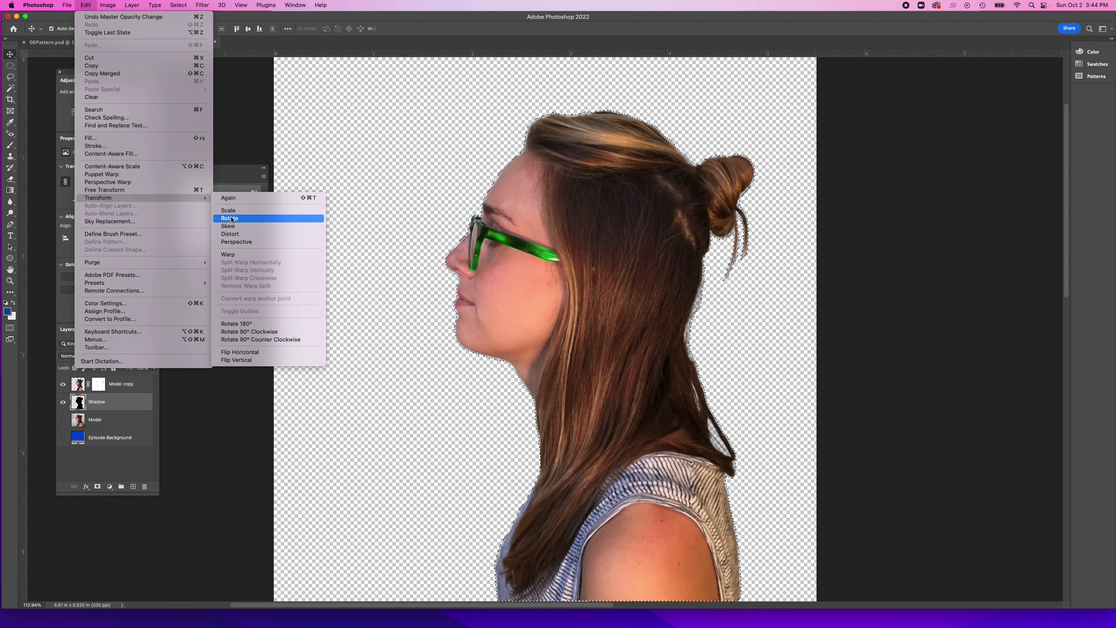
{"action": "left_click", "coordinate": [230, 218]}
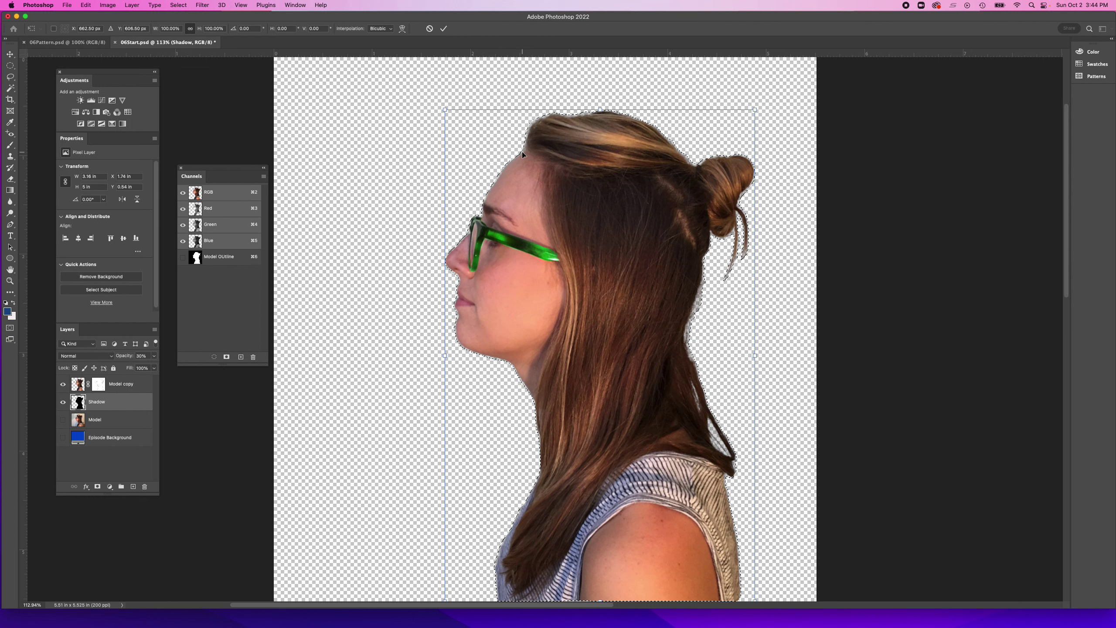
{"action": "left_click_drag", "start_coordinate": [438, 107], "coordinate": [377, 136]}
{"action": "left_click_drag", "start_coordinate": [502, 173], "coordinate": [429, 169]}
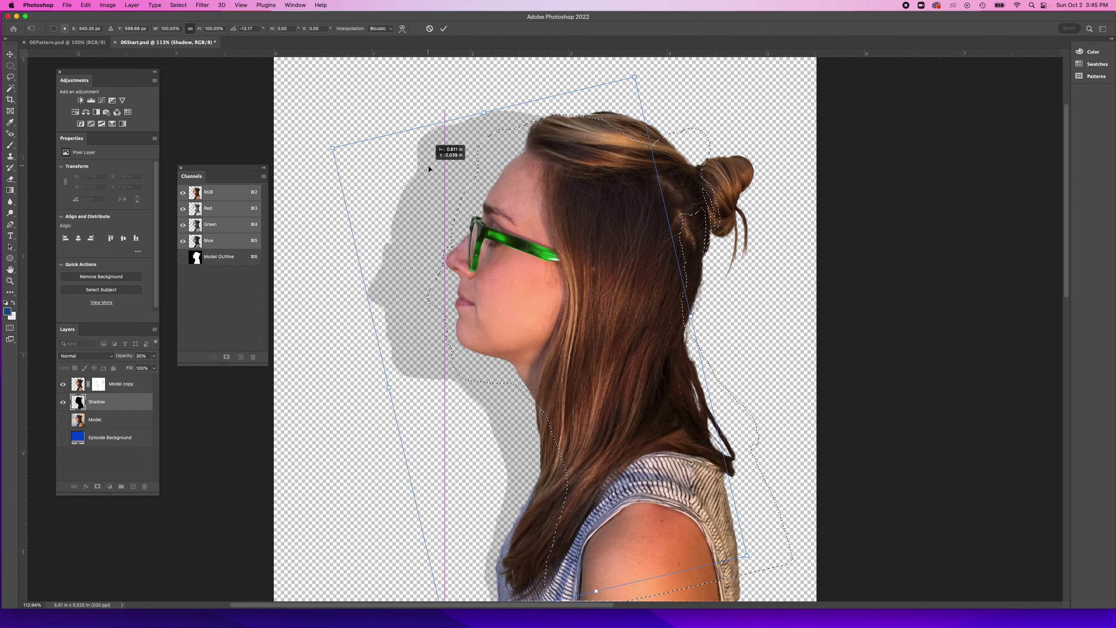
{"action": "left_click_drag", "start_coordinate": [433, 270], "coordinate": [441, 270]}
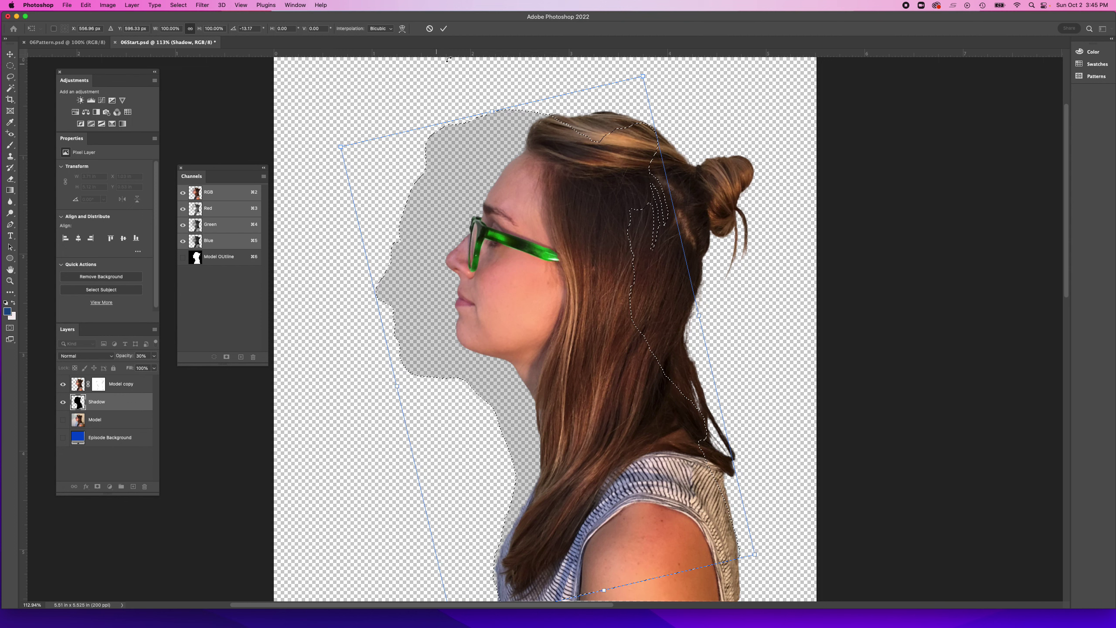
{"action": "left_click", "coordinate": [444, 29]}
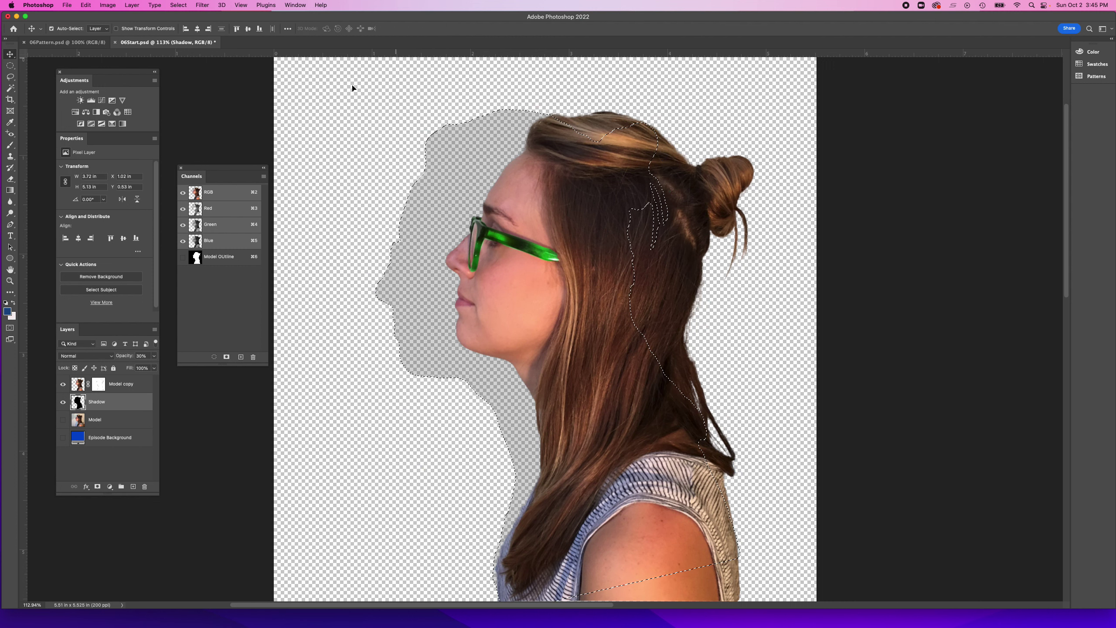
Make the blue Episode Background layer visible and clear the selection with Cmd+D.
{"action": "left_click", "coordinate": [62, 438]}
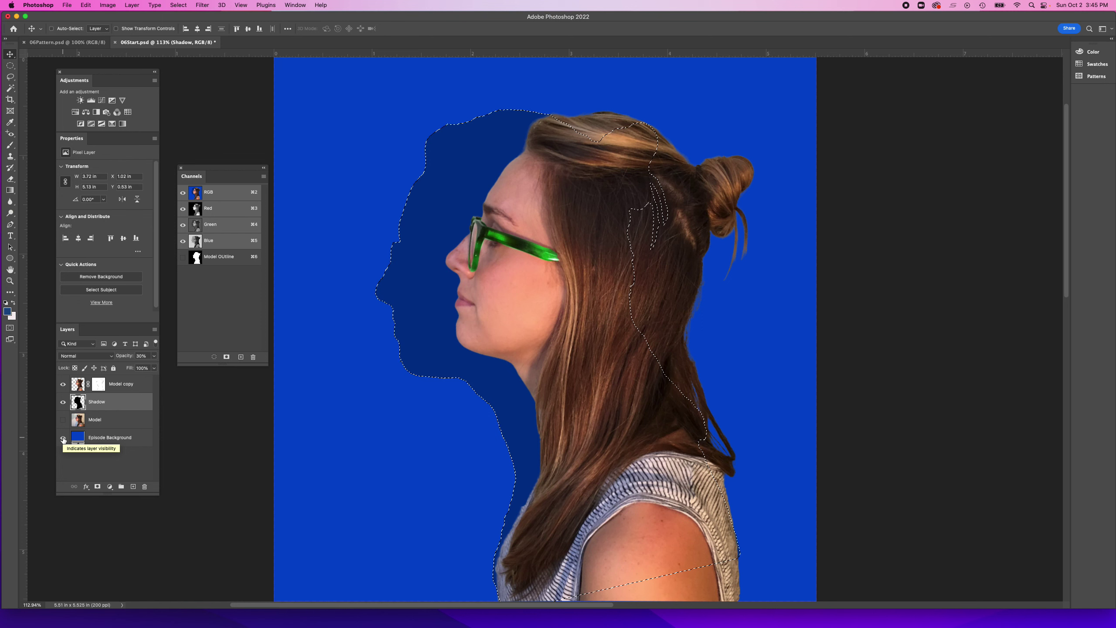
{"action": "left_click", "coordinate": [63, 438]}
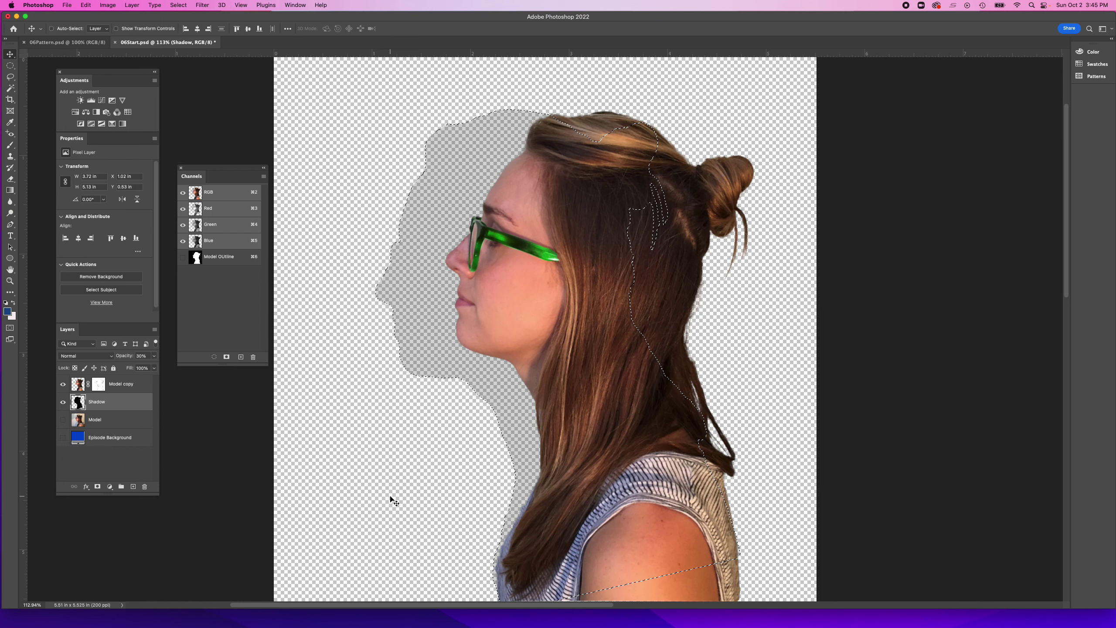
{"action": "key", "text": "super+d"}
{"action": "left_click", "coordinate": [63, 438]}
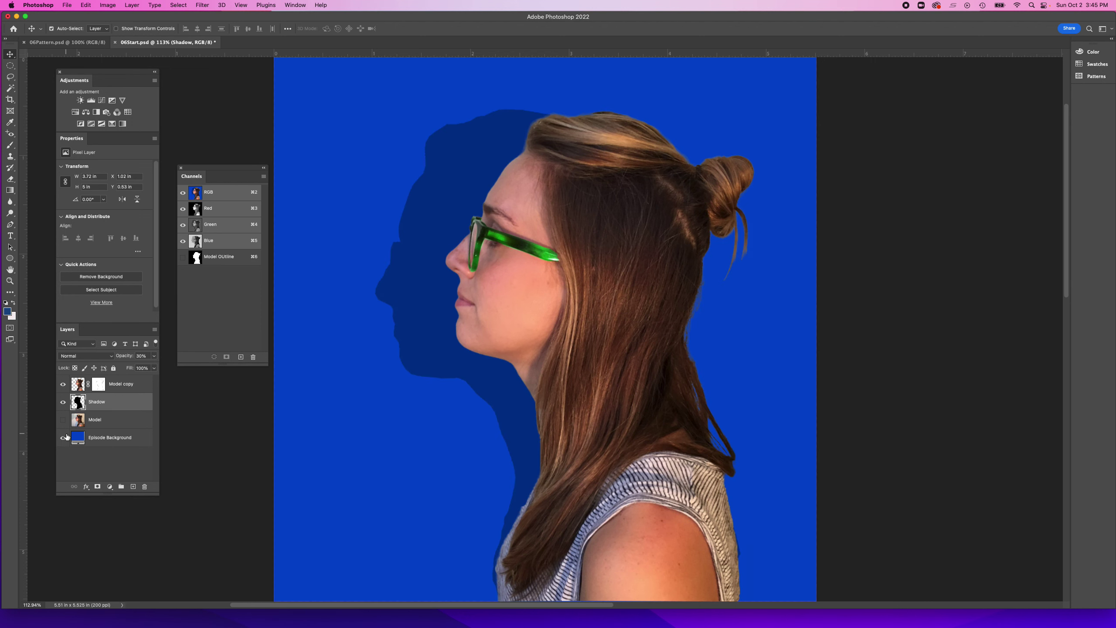